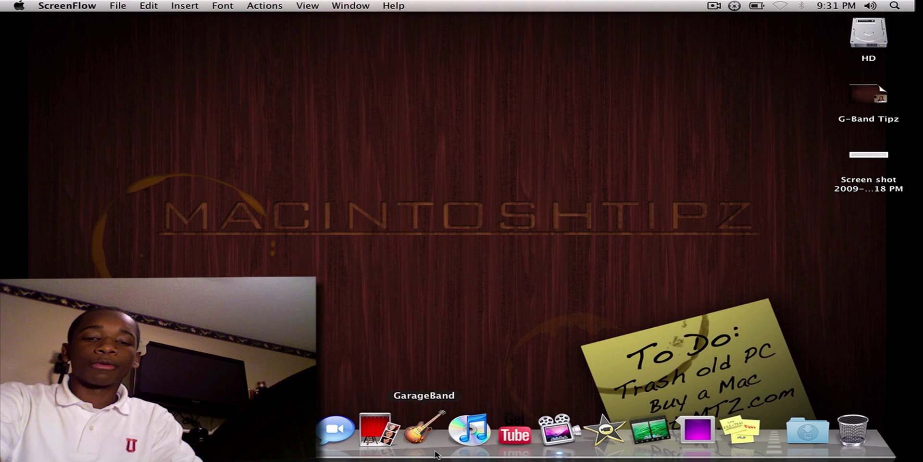
- Launch GarageBand from the Dock
left_click(435, 452)
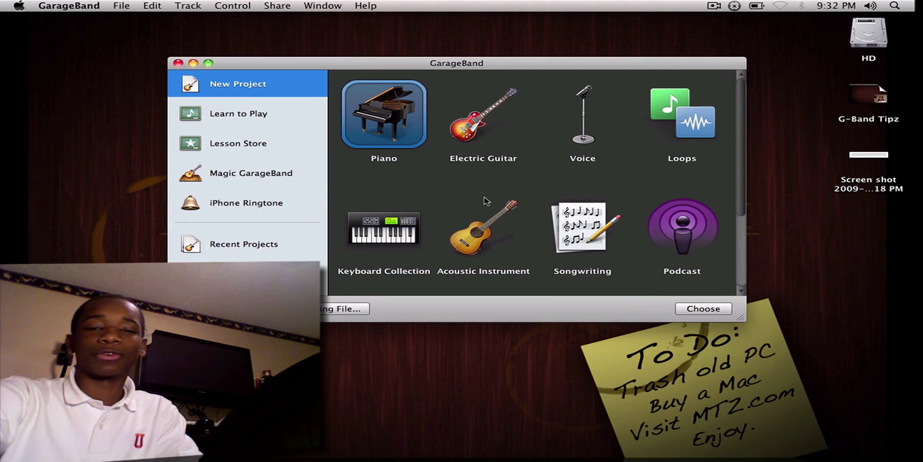
- Choose the Movie template in the New Project chooser
scroll(484, 201, "down", 5)
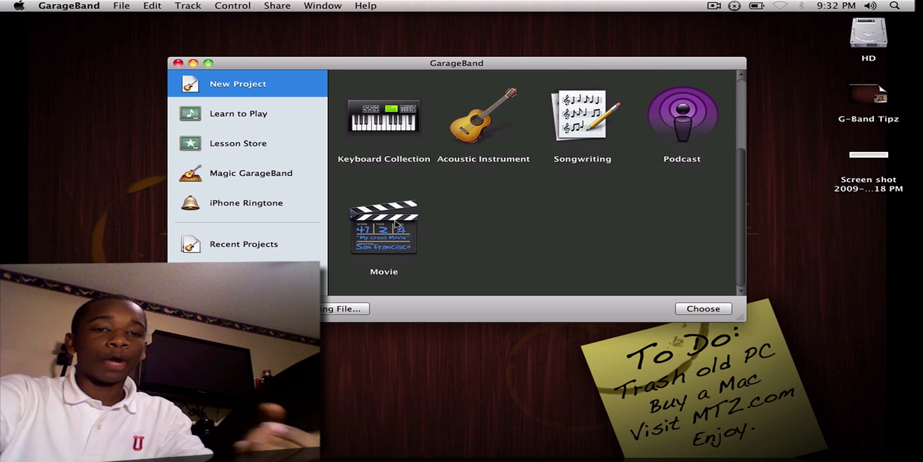
left_click(396, 223)
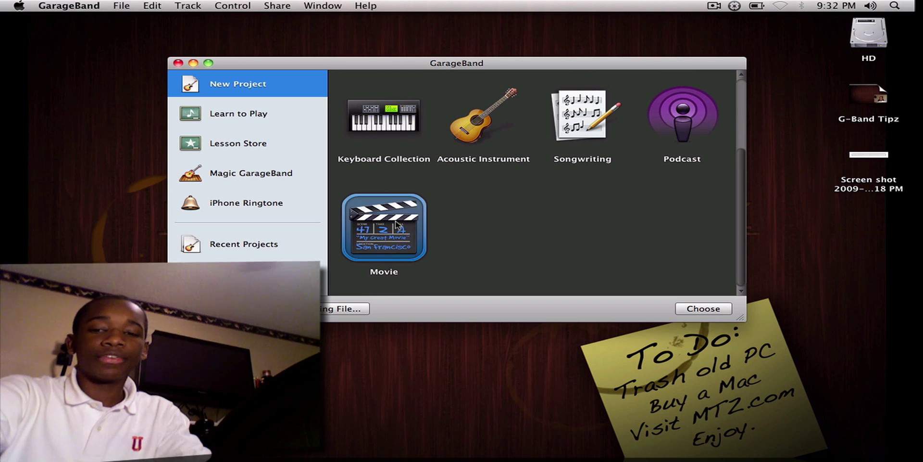
- Create the new movie project, replacing 'My Song 6' with the name 'tutorial'
left_click(703, 308)
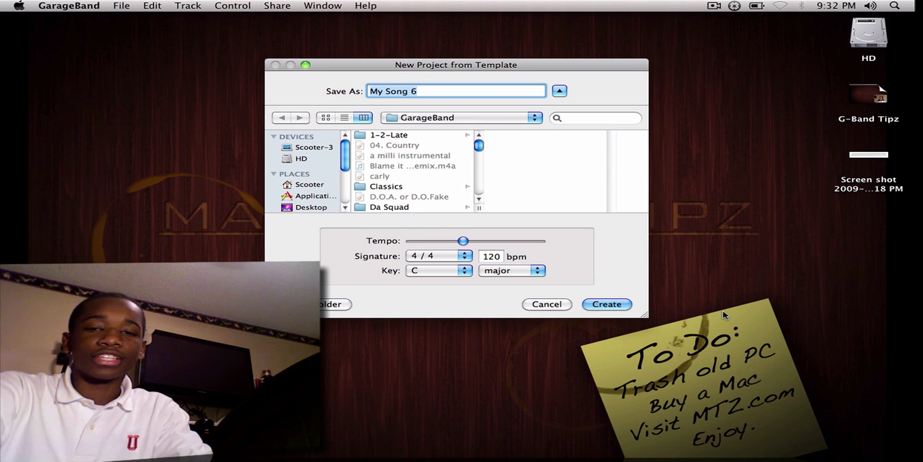
key("BackSpace")
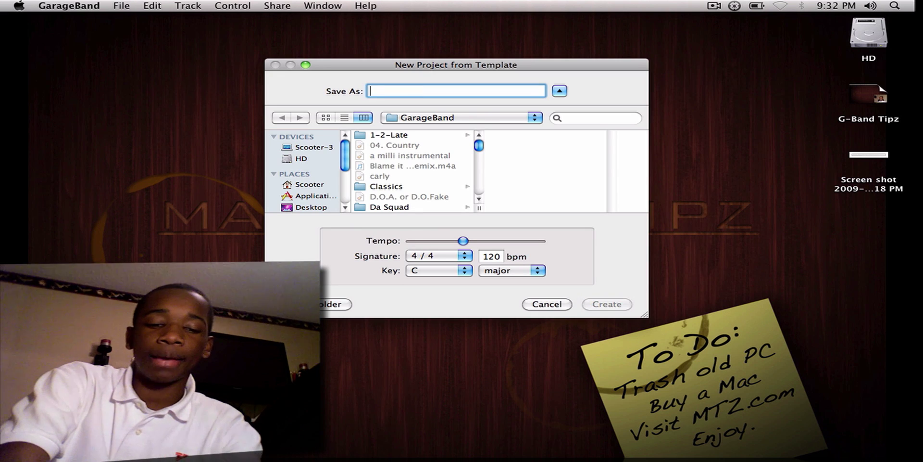
type("tu")
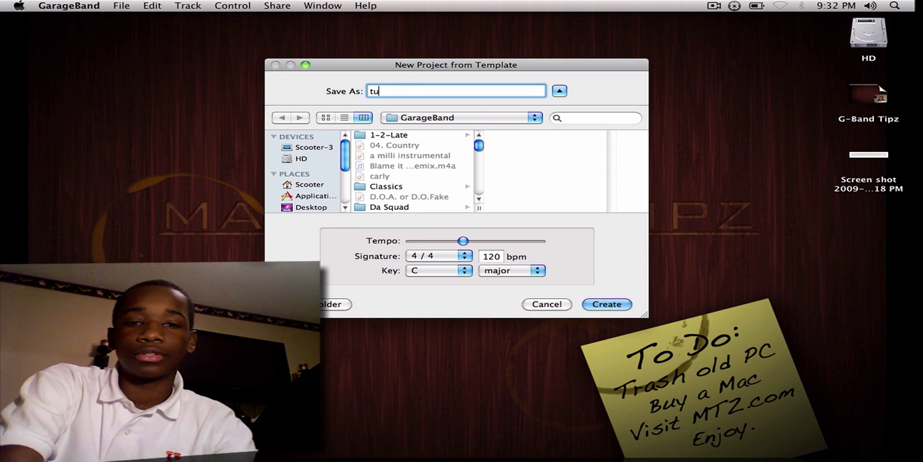
key("Return")
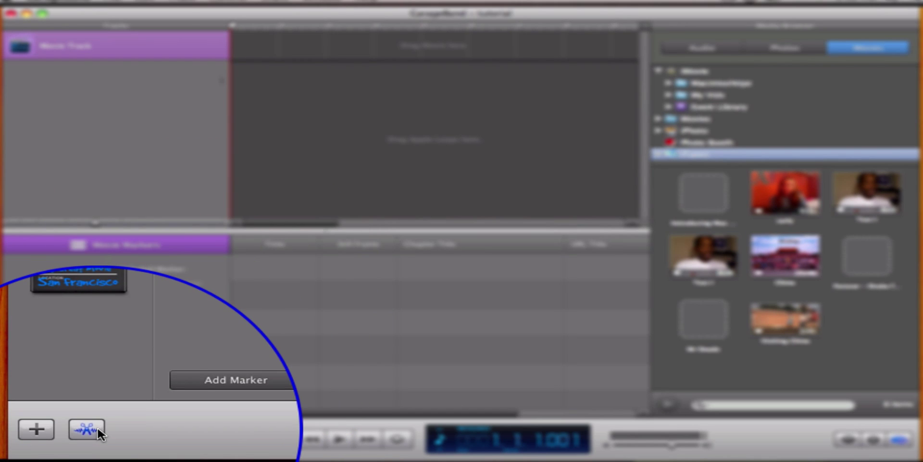
- Hide the markers editor, add the Test I clip to the Movie Track, and close the Media Browser
left_click(96, 427)
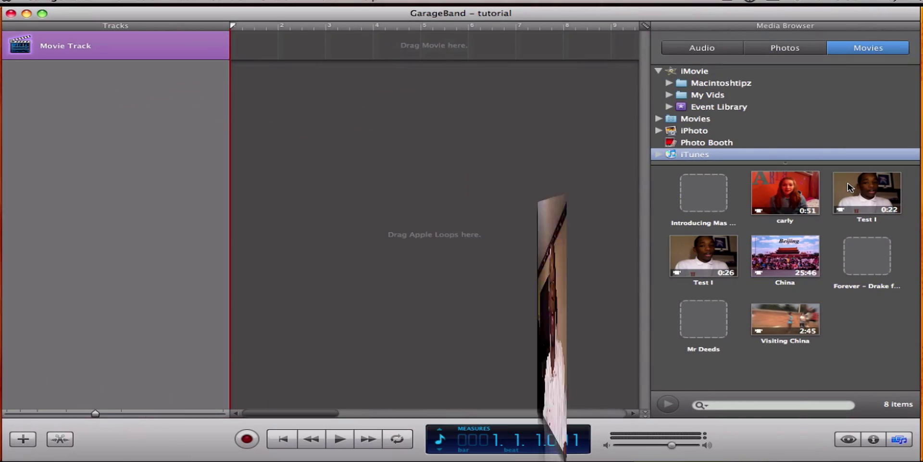
left_click_drag(851, 188, 432, 127)
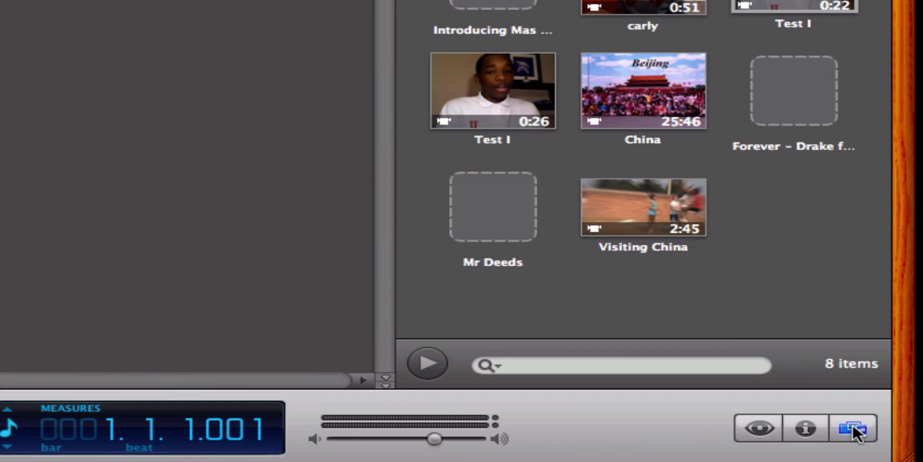
left_click(854, 430)
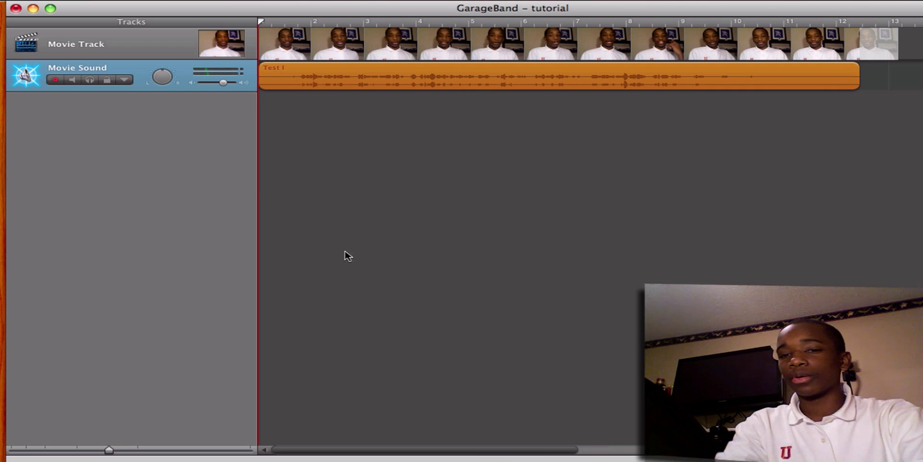
- Open Movie Preview, move it up over the timeline, and play the Test I clip
left_click(227, 43)
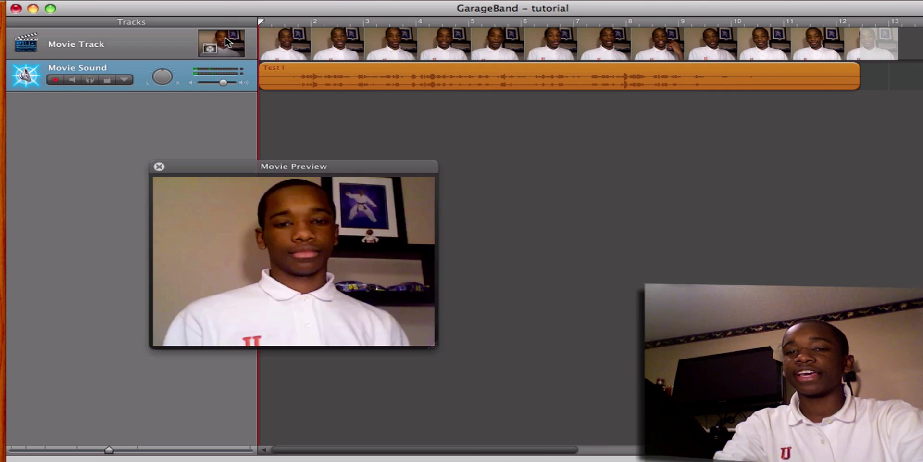
left_click_drag(339, 174, 508, 145)
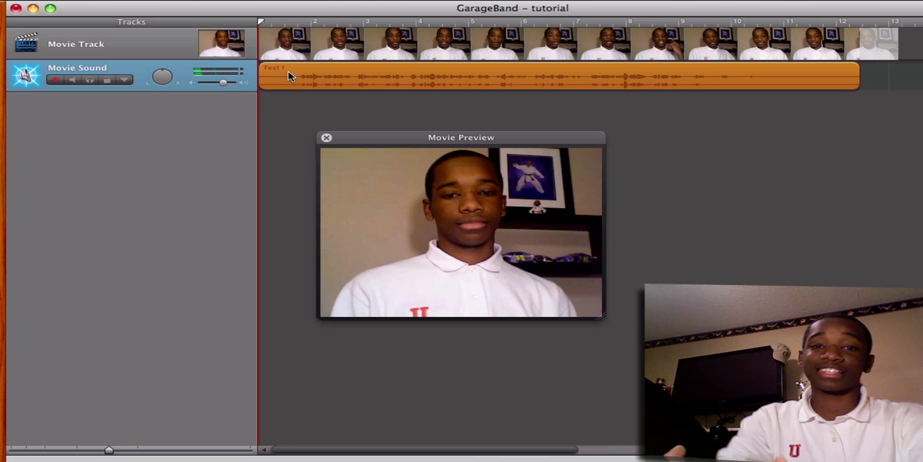
key("space")
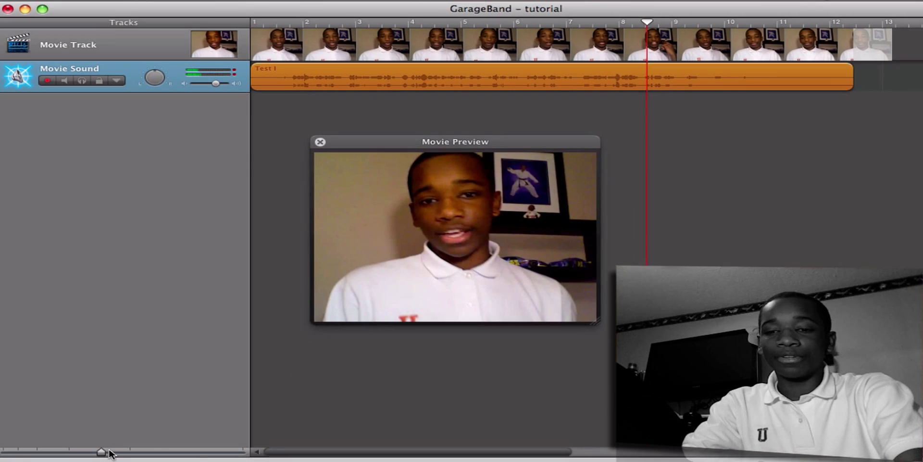
left_click_drag(101, 451, 102, 451)
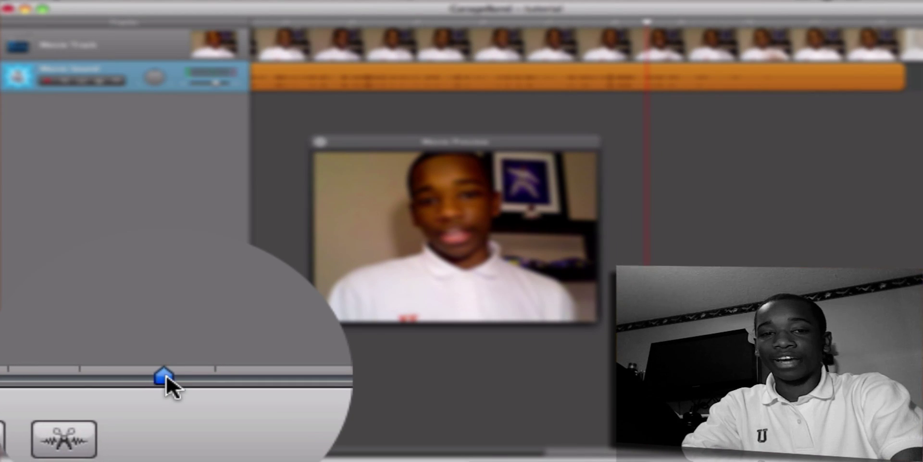
mouse_move(120, 451)
left_mouse_down()
mouse_move(112, 449)
mouse_move(122, 450)
left_mouse_up()
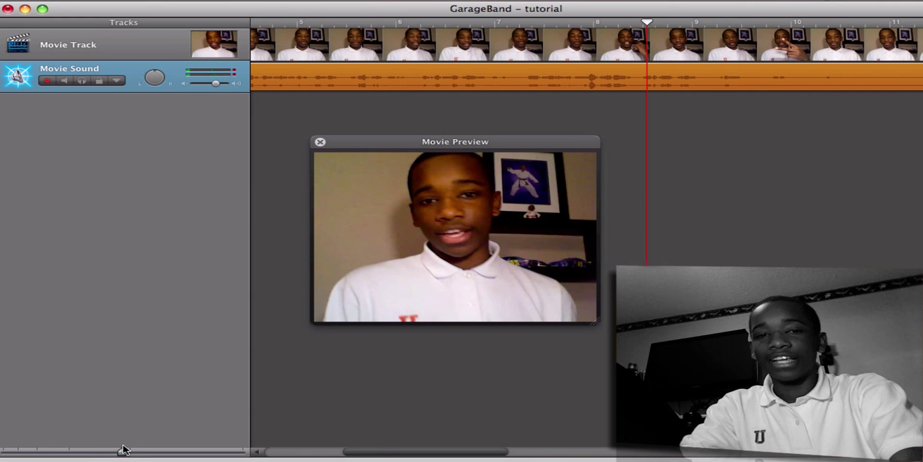
scroll(359, 387, "left", 10)
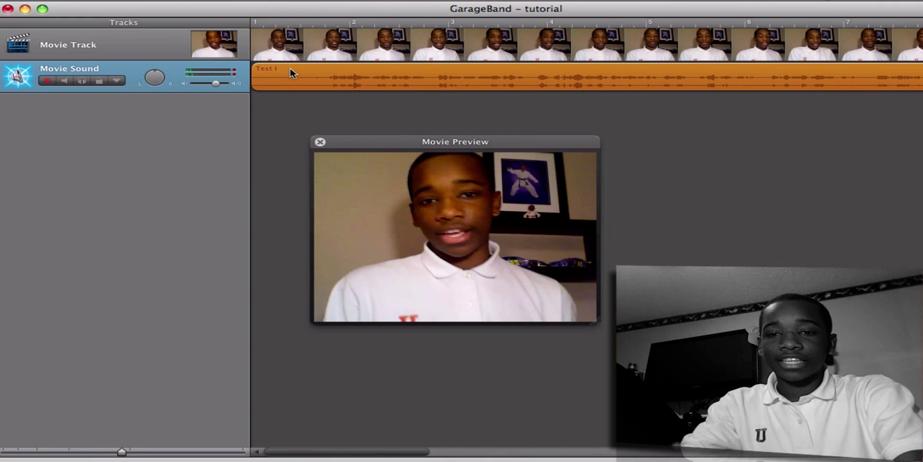
left_click(258, 24)
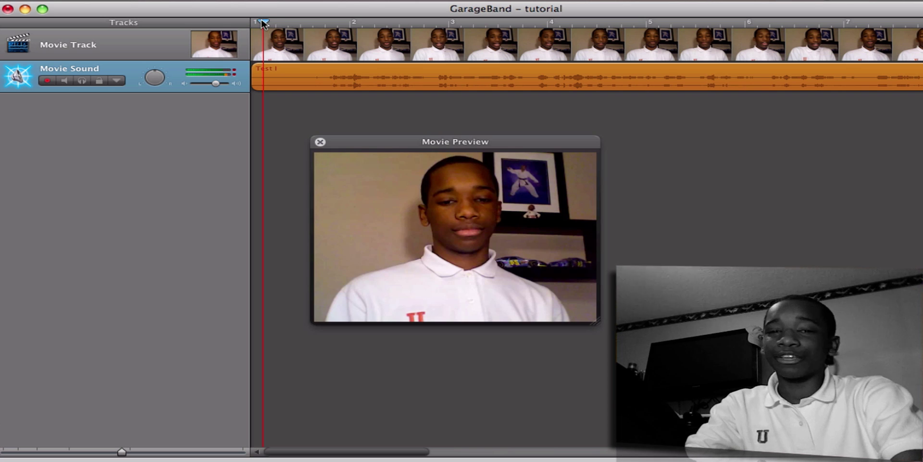
left_click_drag(263, 22, 246, 19)
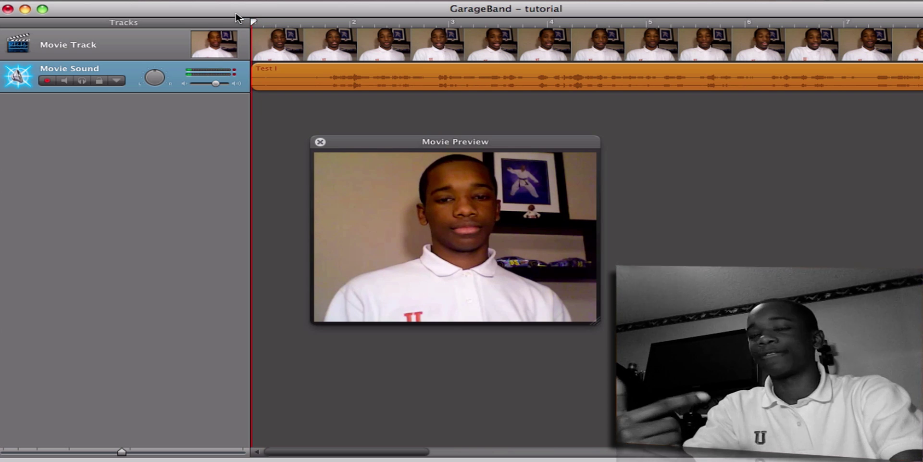
key("space")
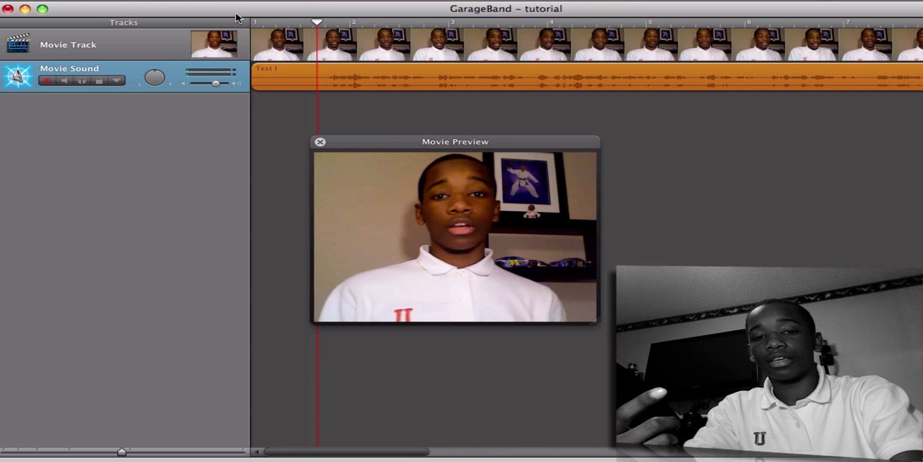
left_click(287, 24)
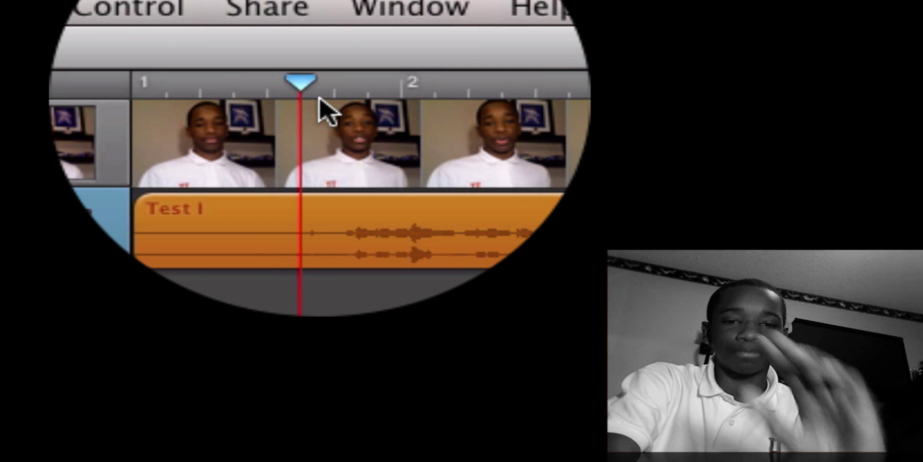
- Split the Test I audio at the playhead and delete the opening Test I.1 region
left_click(329, 94)
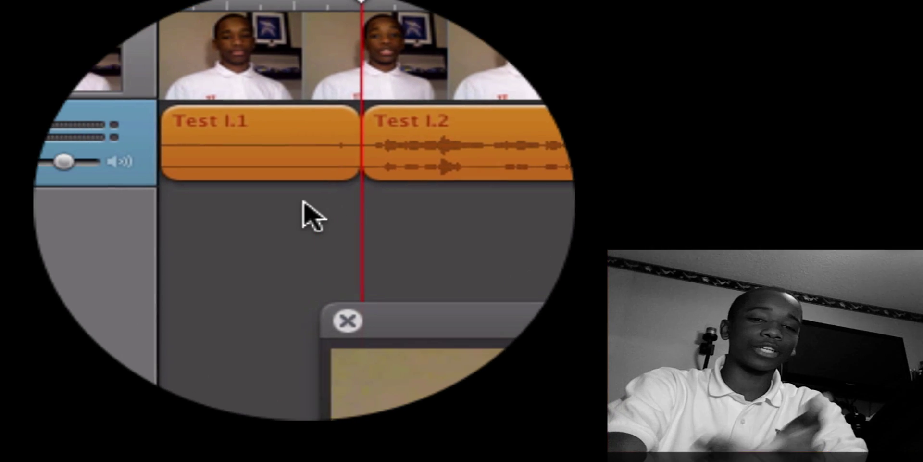
left_click(296, 255)
left_click(299, 166)
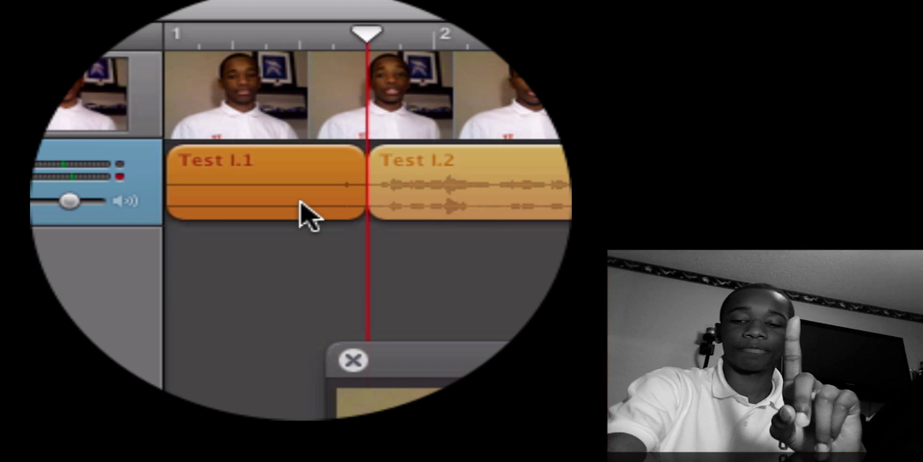
key("Delete")
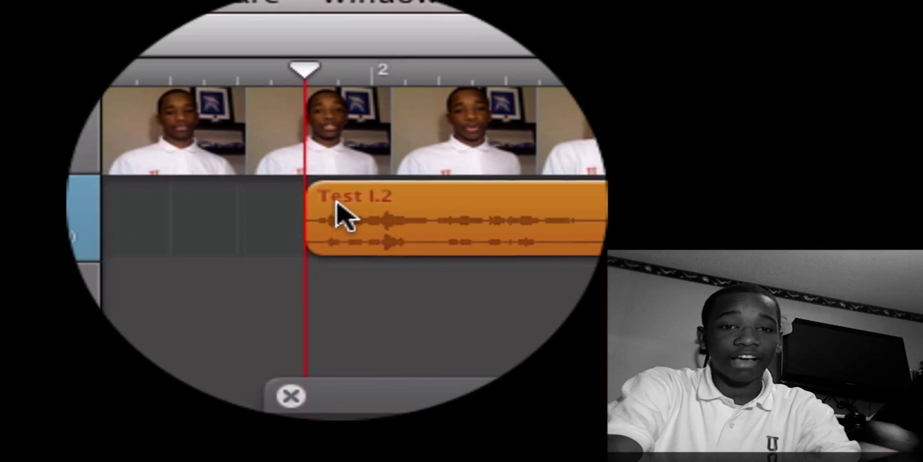
- Move Test I.2 to start near bar 2 and play the movie from the beginning
left_click_drag(292, 204, 326, 238)
left_click_drag(289, 161, 388, 196)
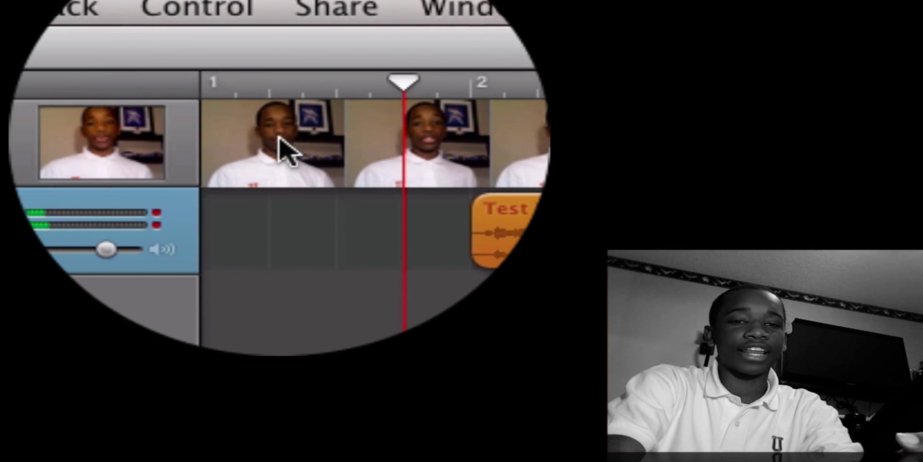
left_click(206, 83)
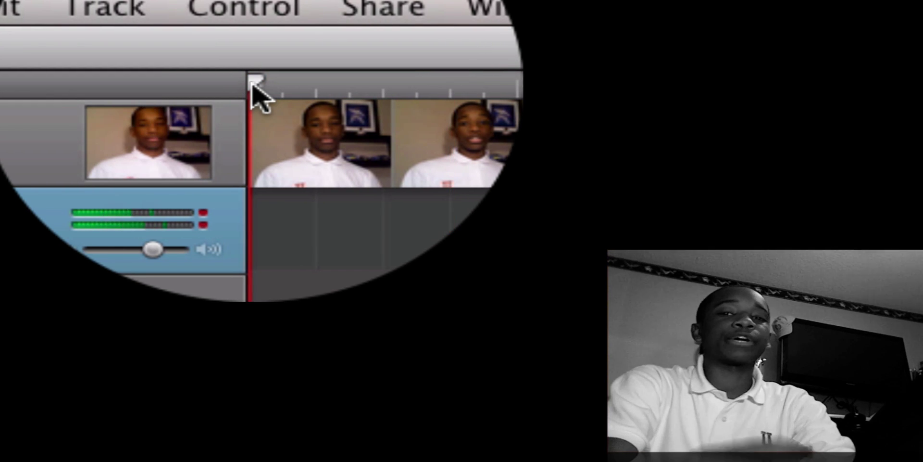
key("space")
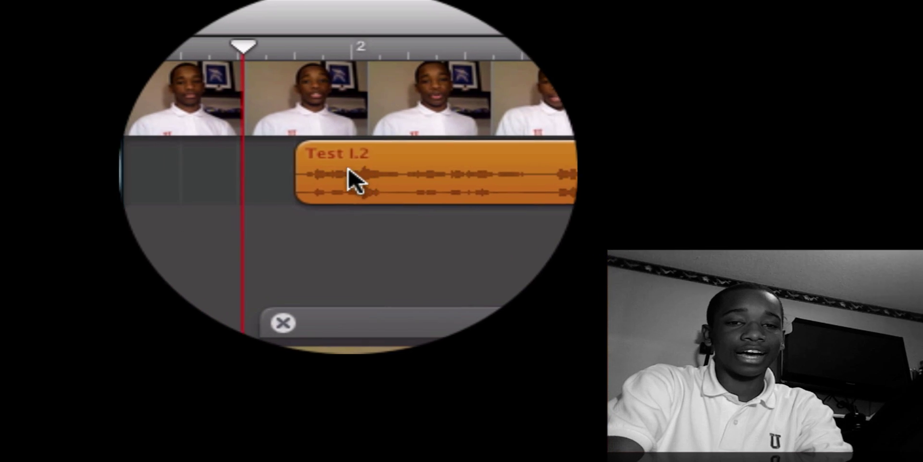
- Slide Test I.2 left to just after bar 1, check playback, and open its region editor
left_click_drag(356, 180, 324, 172)
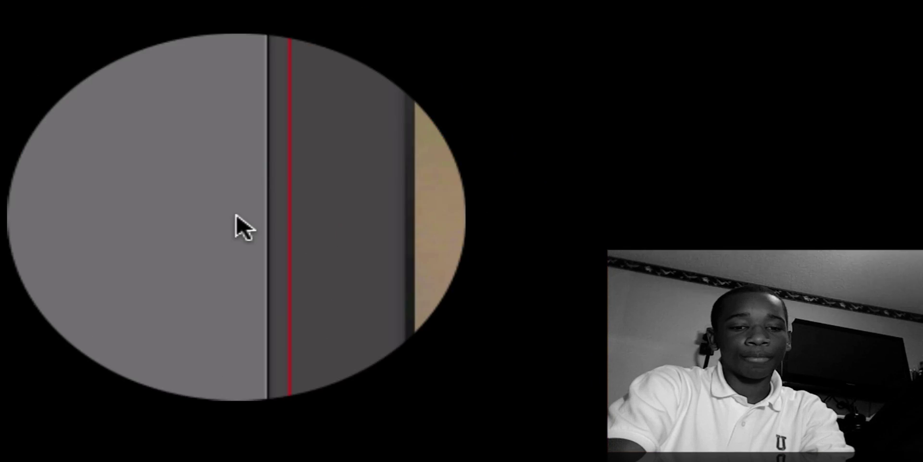
key("space")
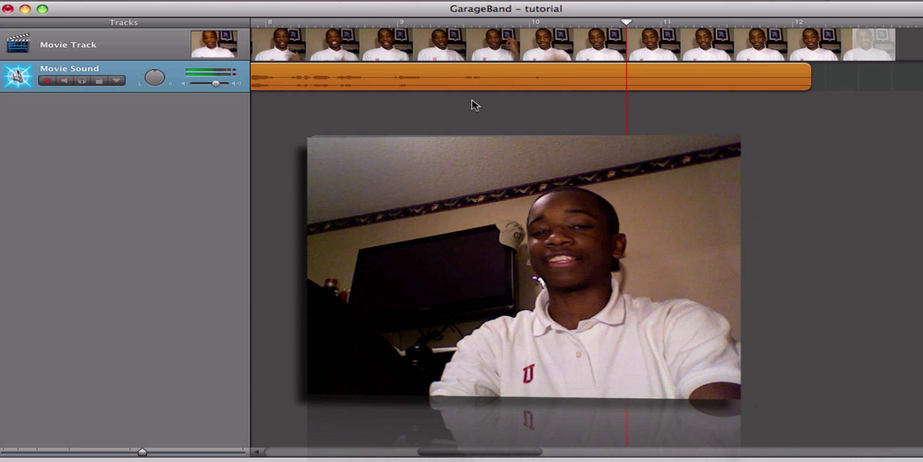
key("Return")
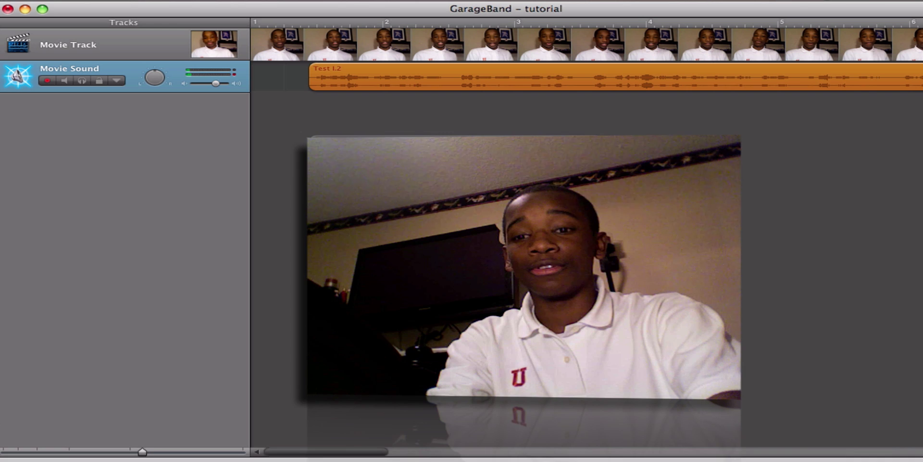
key("super+e")
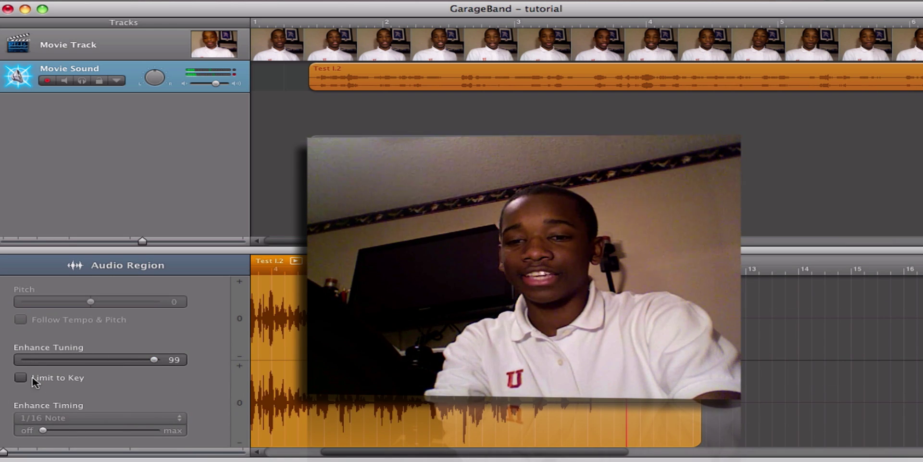
- Preview the Test I.2 audio with Enhance Tuning at 99, then bring up the Share menu
left_click(308, 23)
key("space")
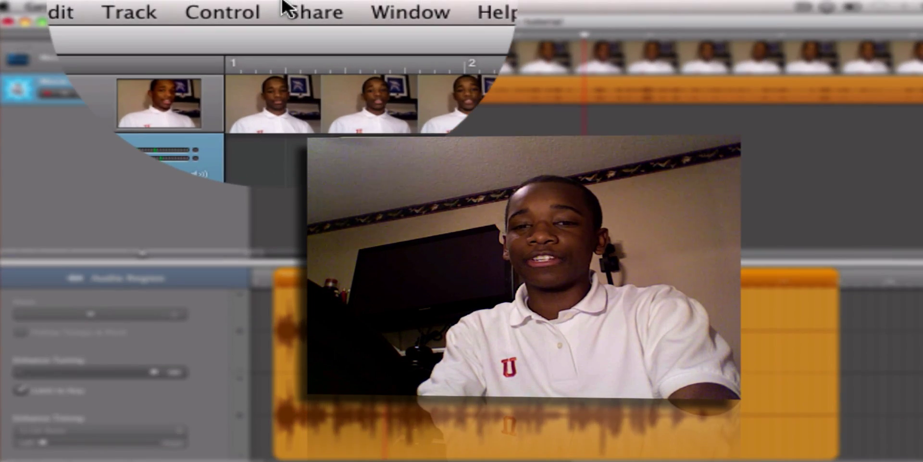
left_click(284, 5)
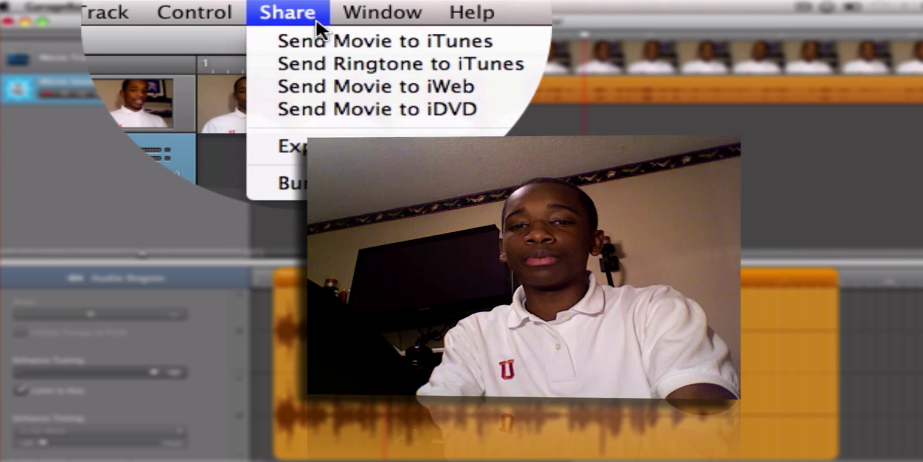